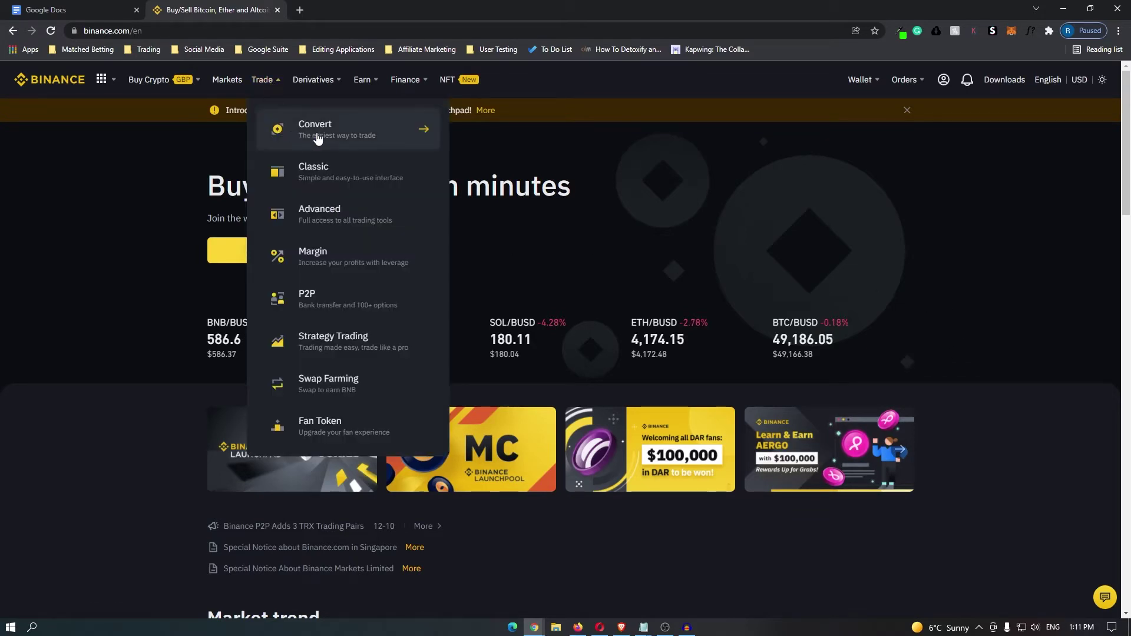
Open Convert from the Trade menu to reach the Convert & OTC Portal
{"action": "left_click", "coordinate": [317, 138]}
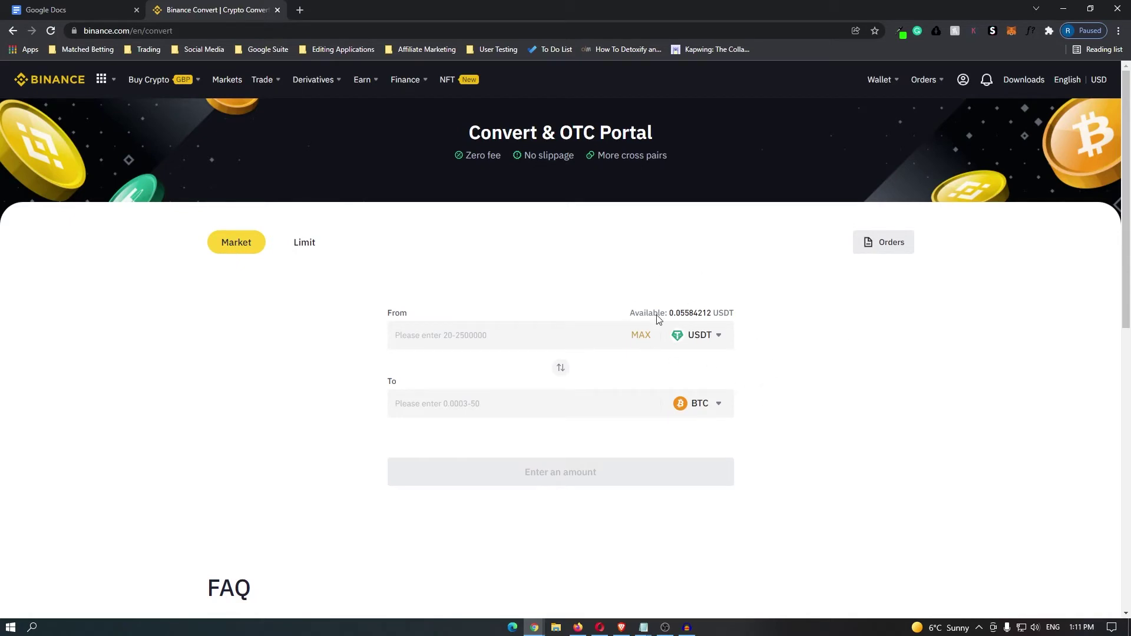
Browse the source coin list for USDT and keep USDT as the source
{"action": "left_click", "coordinate": [720, 341]}
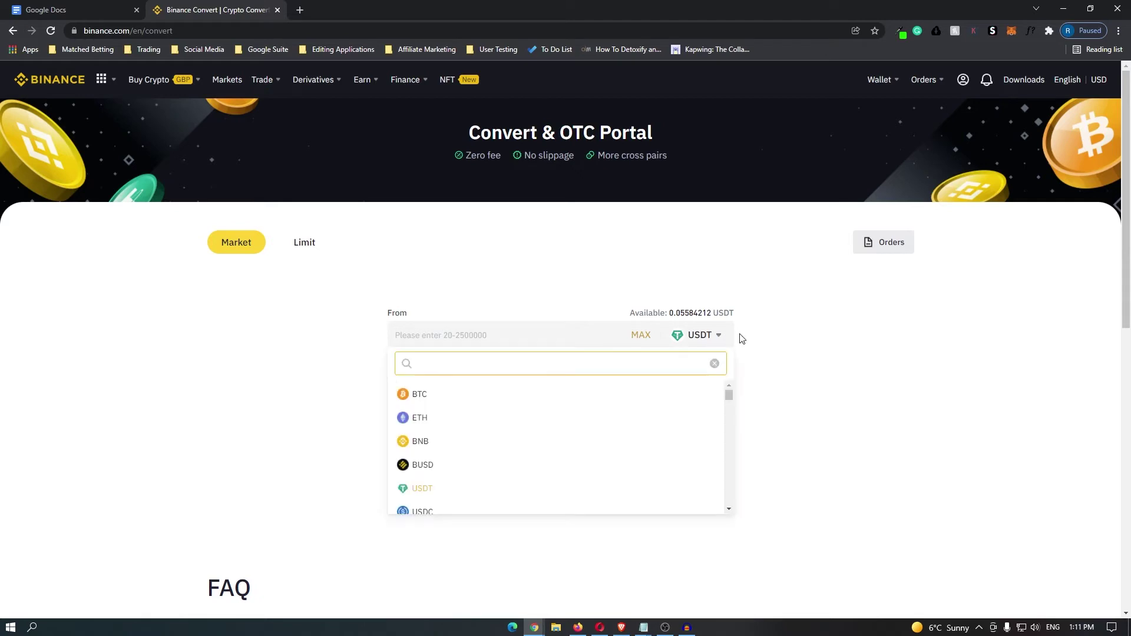
{"action": "type", "text": "usd"}
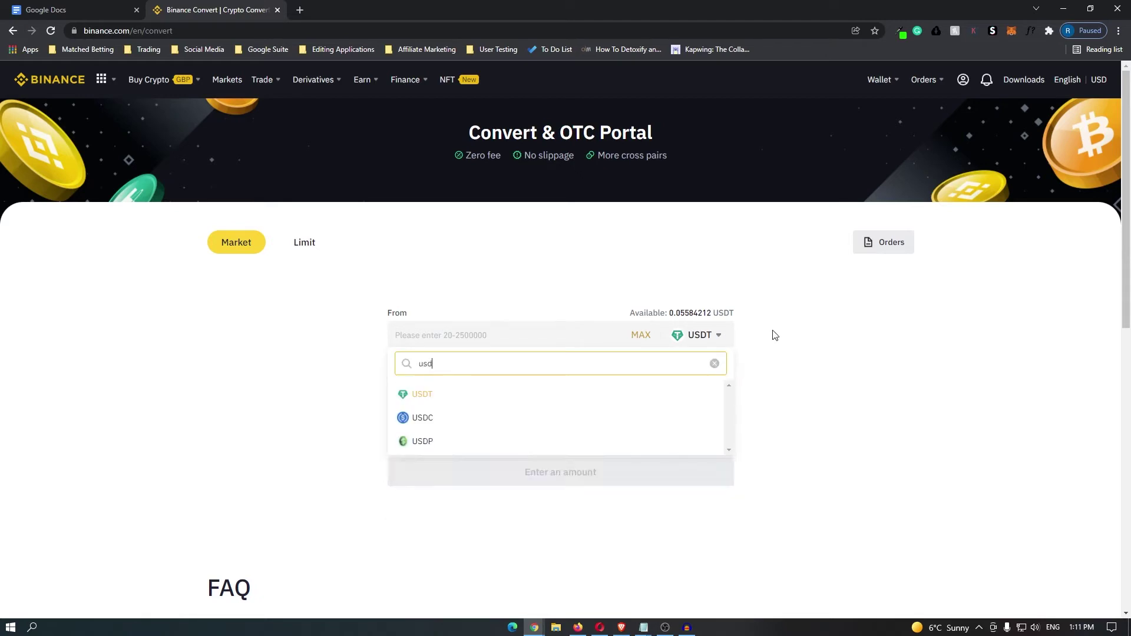
{"action": "type", "text": "t"}
{"action": "left_click", "coordinate": [773, 335]}
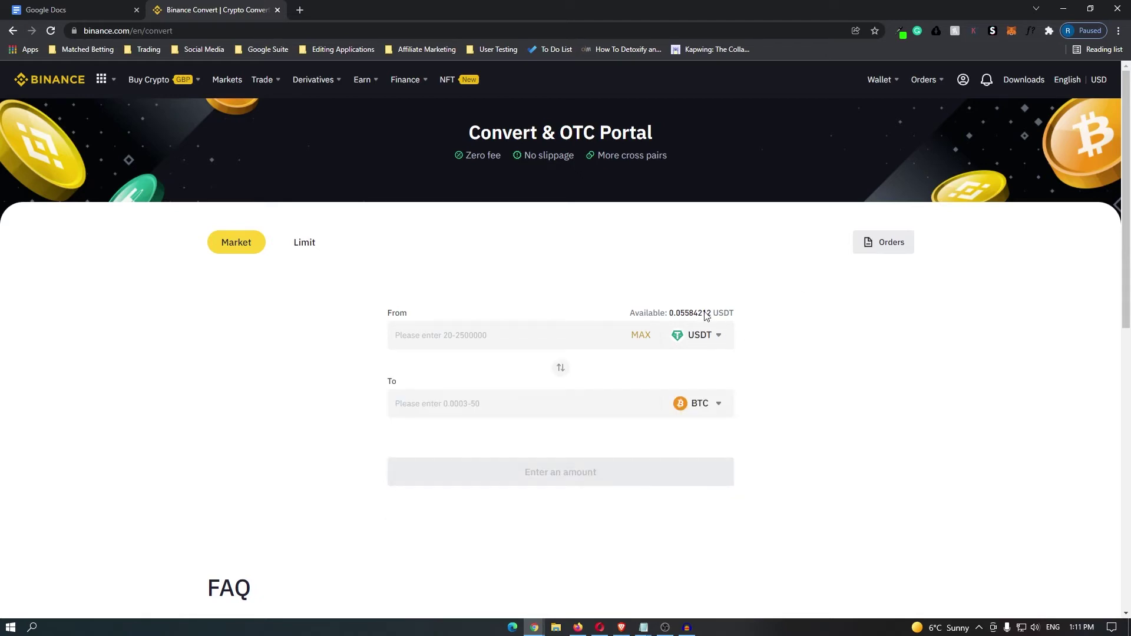
Choose ETH as the receive coin, enter 100 USDT, and preview the conversion
{"action": "left_click", "coordinate": [720, 407]}
{"action": "type", "text": "eth"}
{"action": "key", "text": "Return"}
{"action": "left_click", "coordinate": [510, 325]}
{"action": "type", "text": "100"}
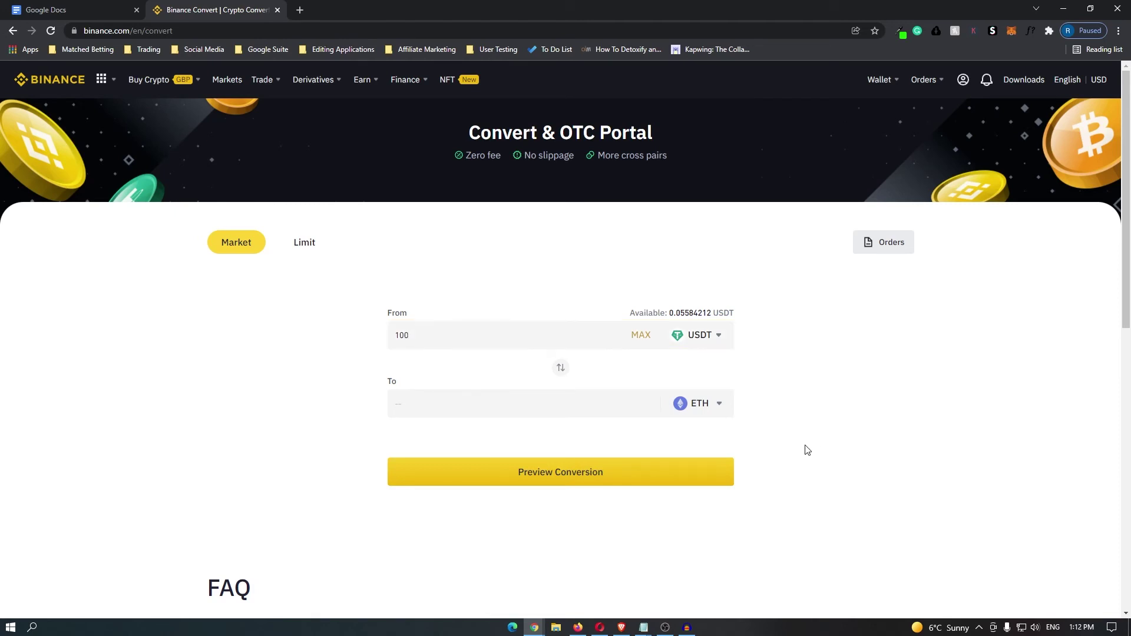
{"action": "left_click", "coordinate": [705, 471]}
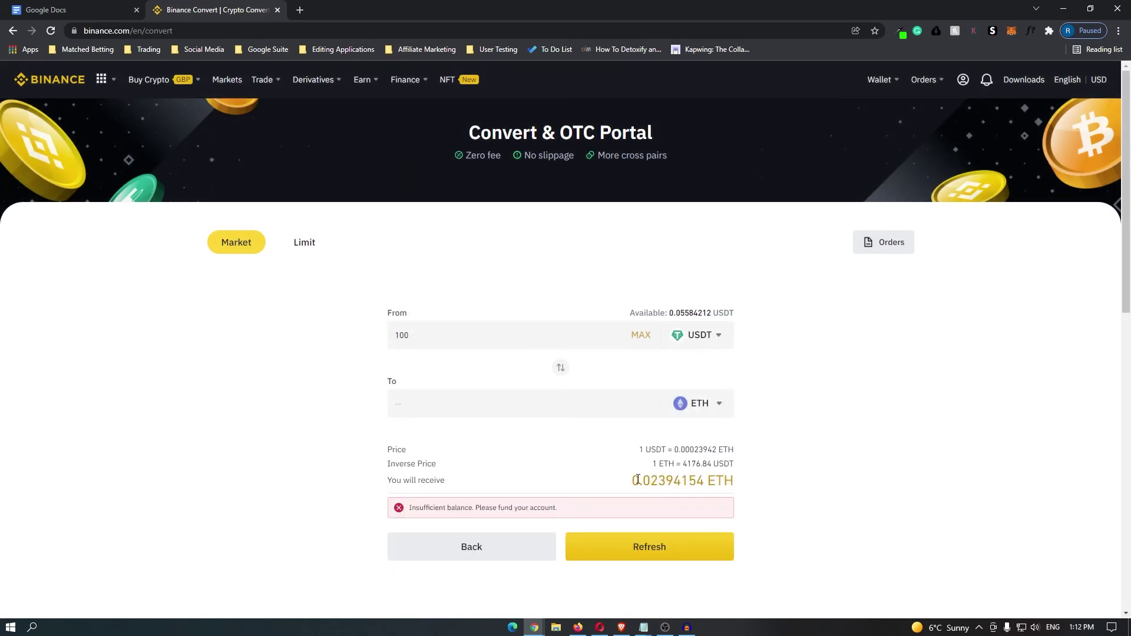
Highlight and review the 0.02394154 ETH received amount at about 4176.84 USDT per ETH
{"action": "left_click_drag", "start_coordinate": [635, 480], "coordinate": [758, 483]}
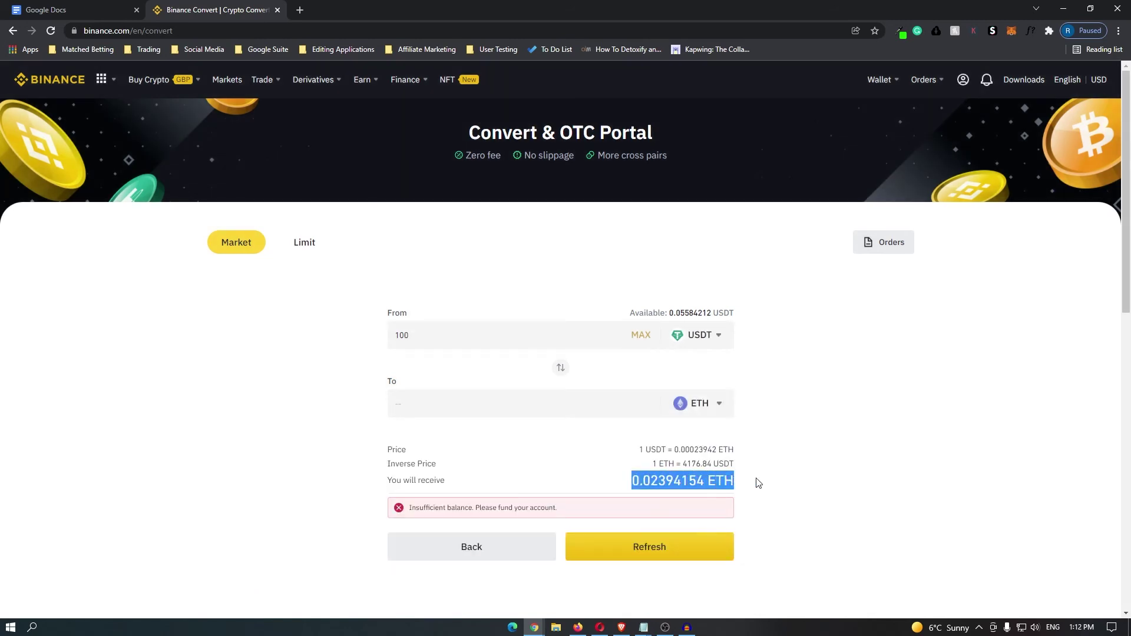
{"action": "left_click", "coordinate": [629, 300]}
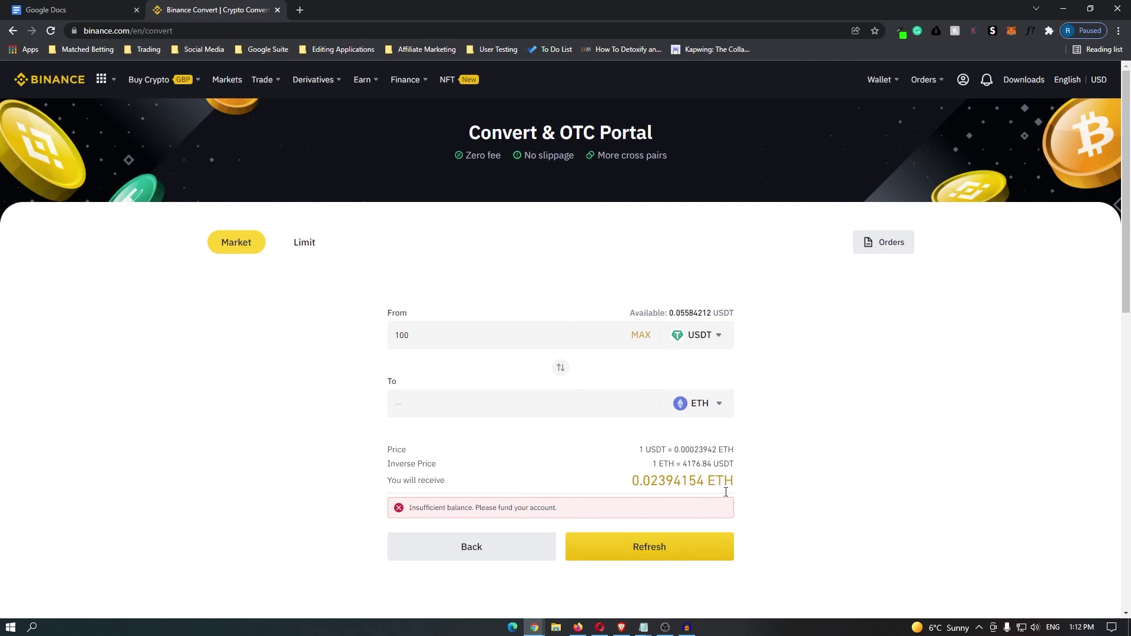